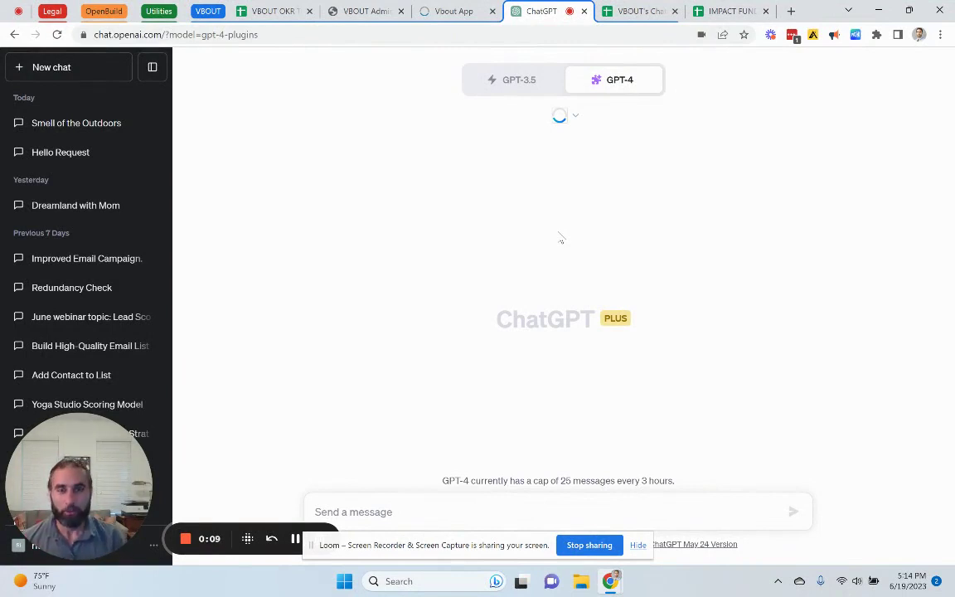
# Uncheck Milo Family AI in the GPT-4 Plugins list, leaving one plugin enabled
pyautogui.moveTo(631, 87)
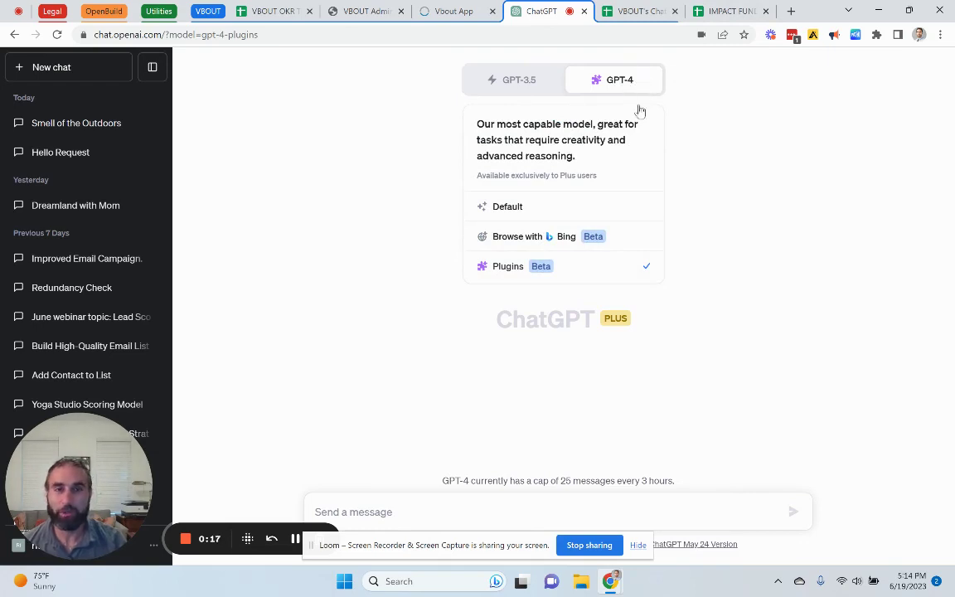
pyautogui.click(571, 279)
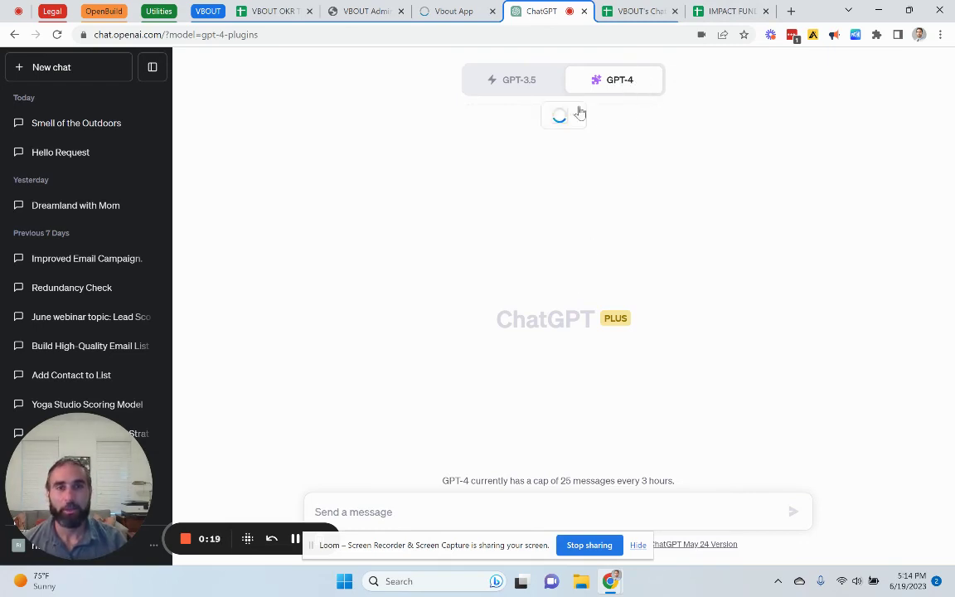
pyautogui.click(576, 113)
pyautogui.scroll(-3, 563, 227)
pyautogui.click(560, 242)
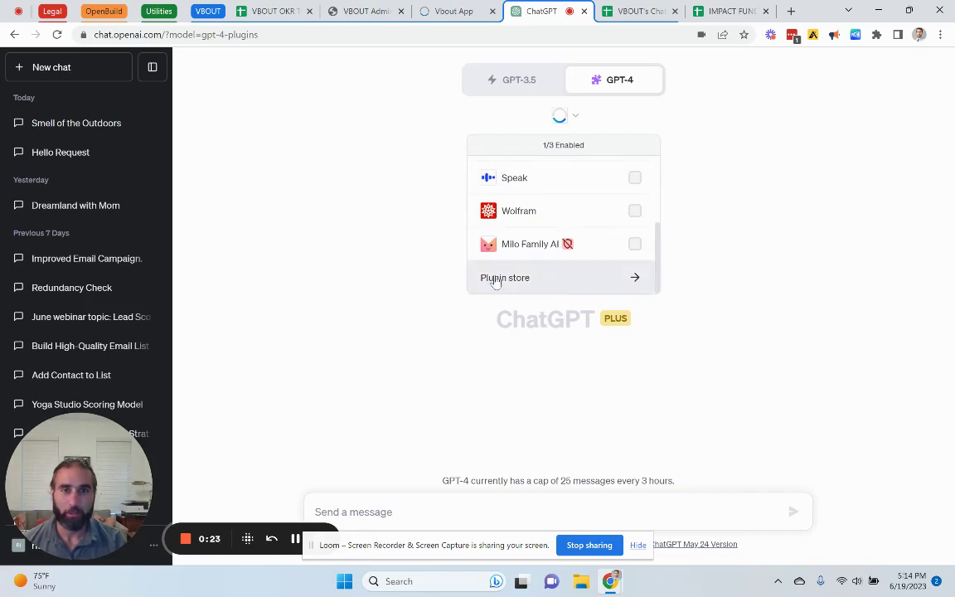
pyautogui.click(351, 303)
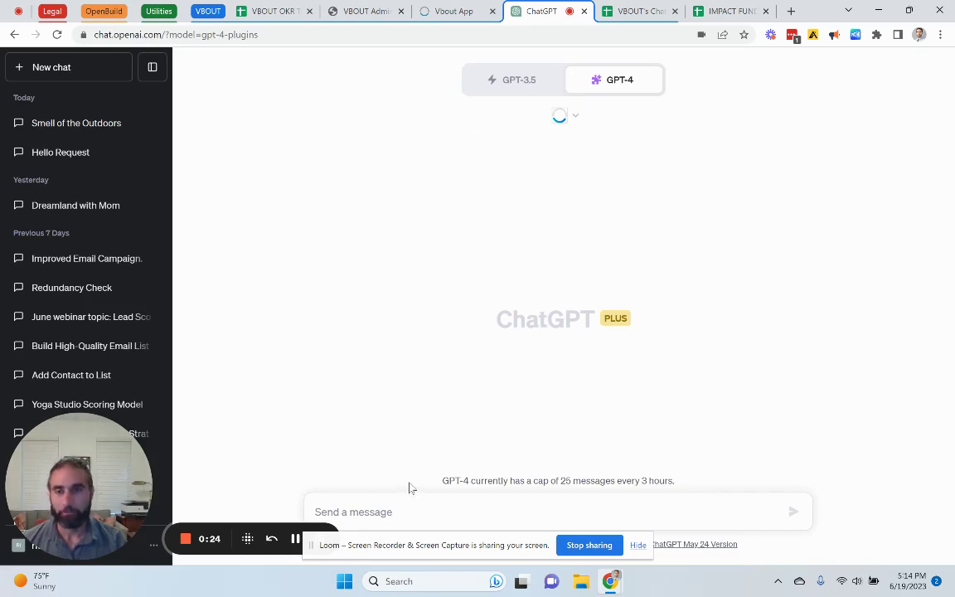
pyautogui.click(593, 549)
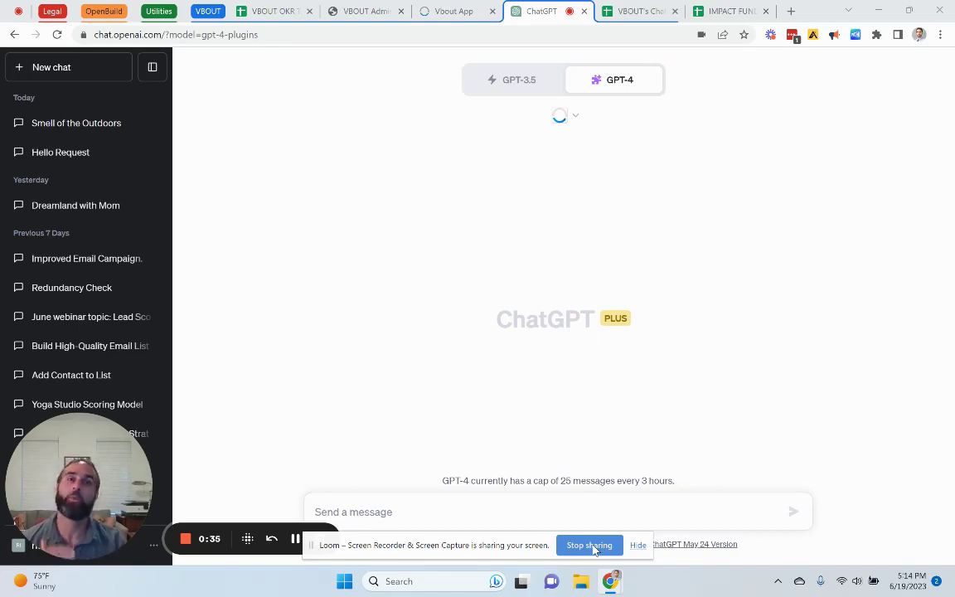
pyautogui.click(637, 544)
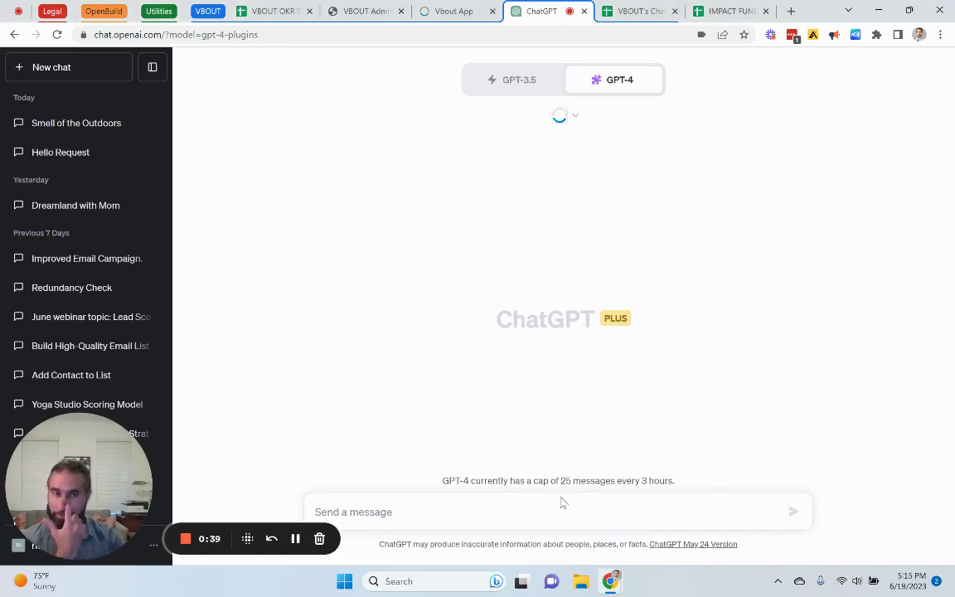
pyautogui.click(396, 510)
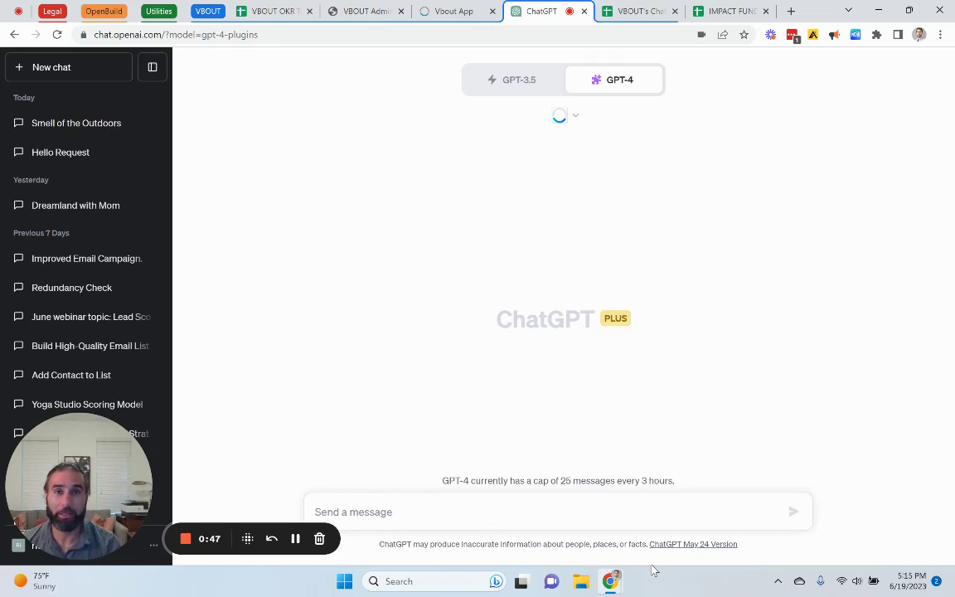
# Send 'List all social media profiles connected to this account' to ChatGPT
pyautogui.write('Li')
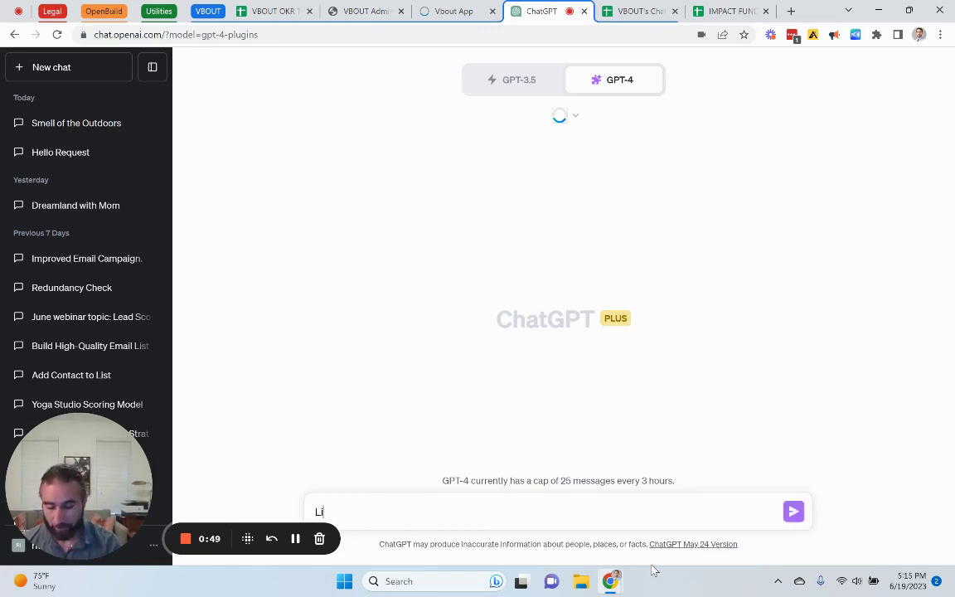
pyautogui.write('st all social me')
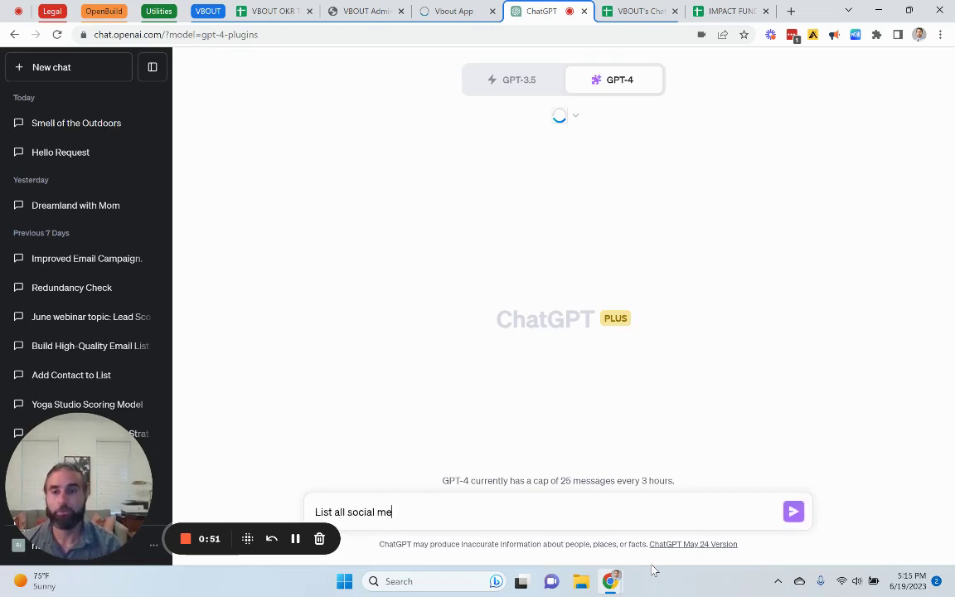
pyautogui.write('dia profi')
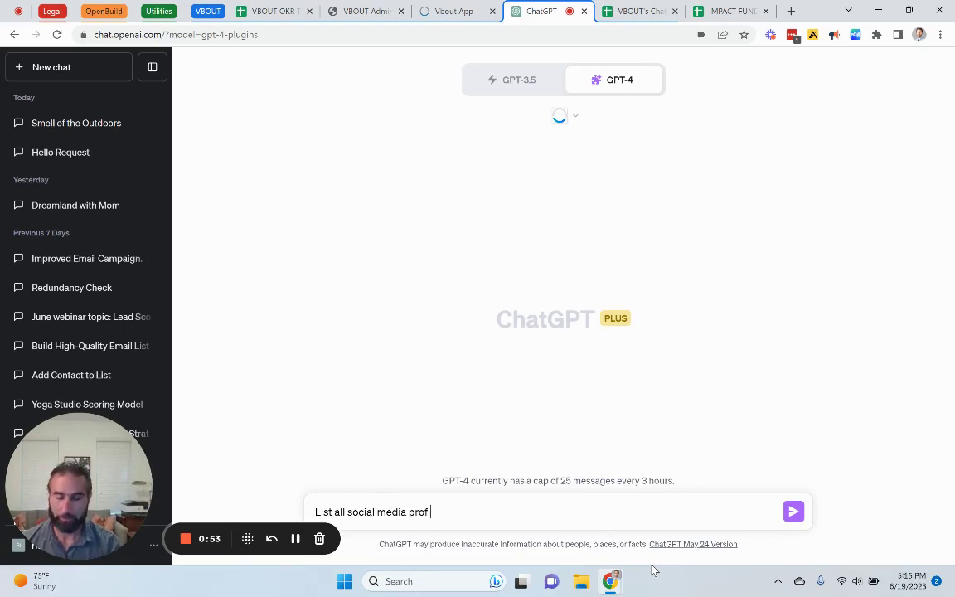
pyautogui.write('les connected to ')
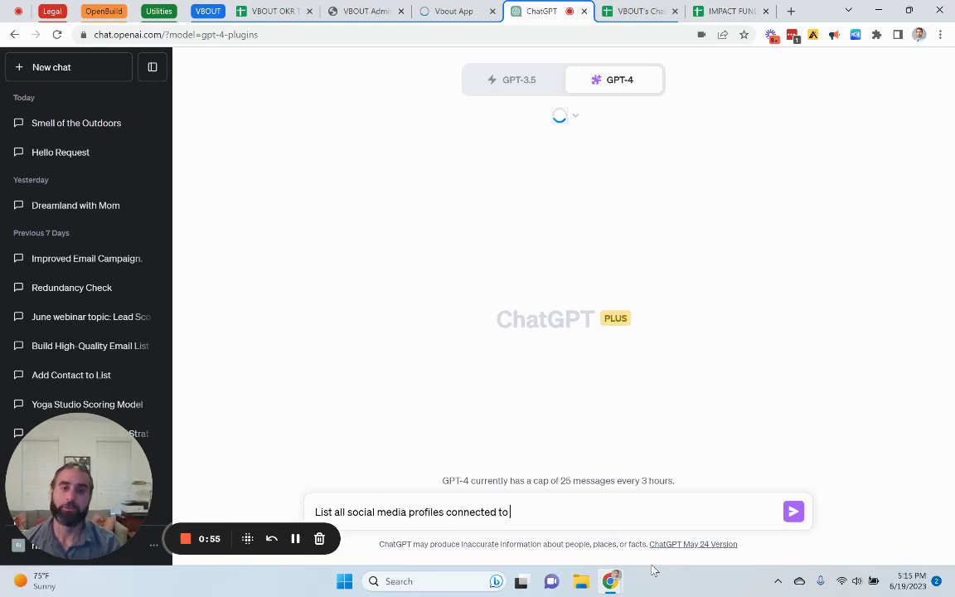
pyautogui.write('this account')
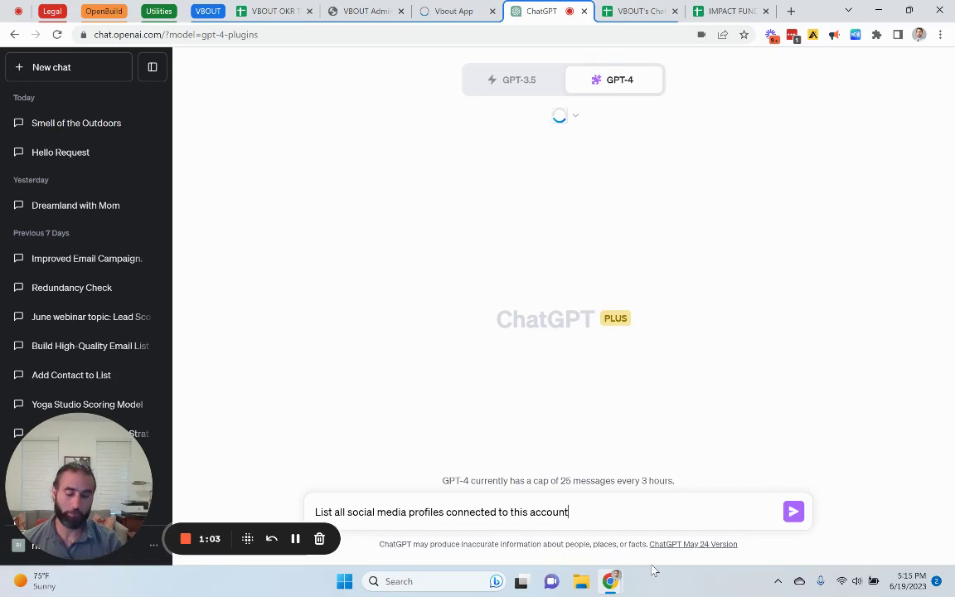
pyautogui.press('Return')
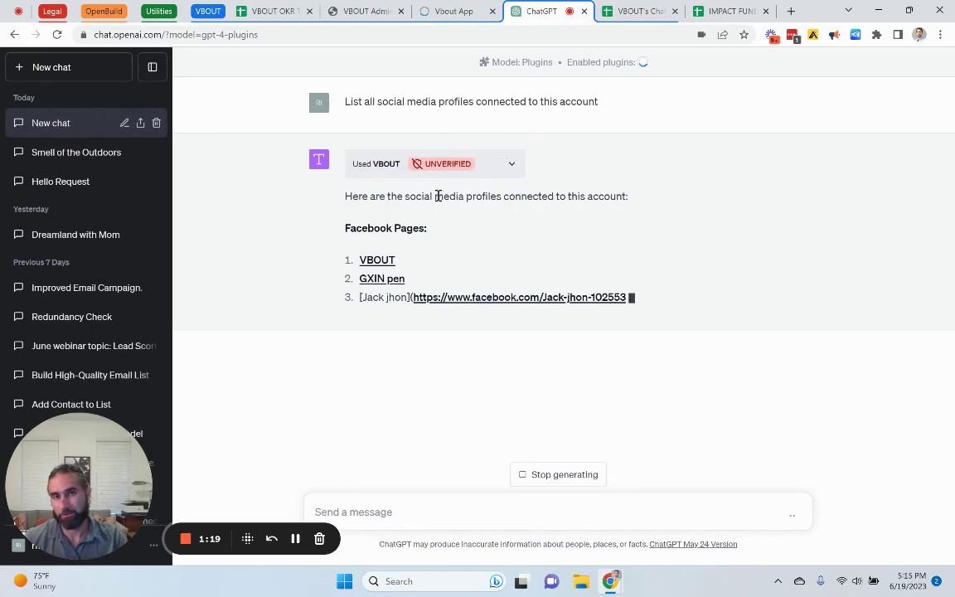
# Highlight the Facebook Pages heading in the VBOUT profile list, then stop the reply
pyautogui.moveTo(344, 230); pyautogui.dragTo(427, 230)
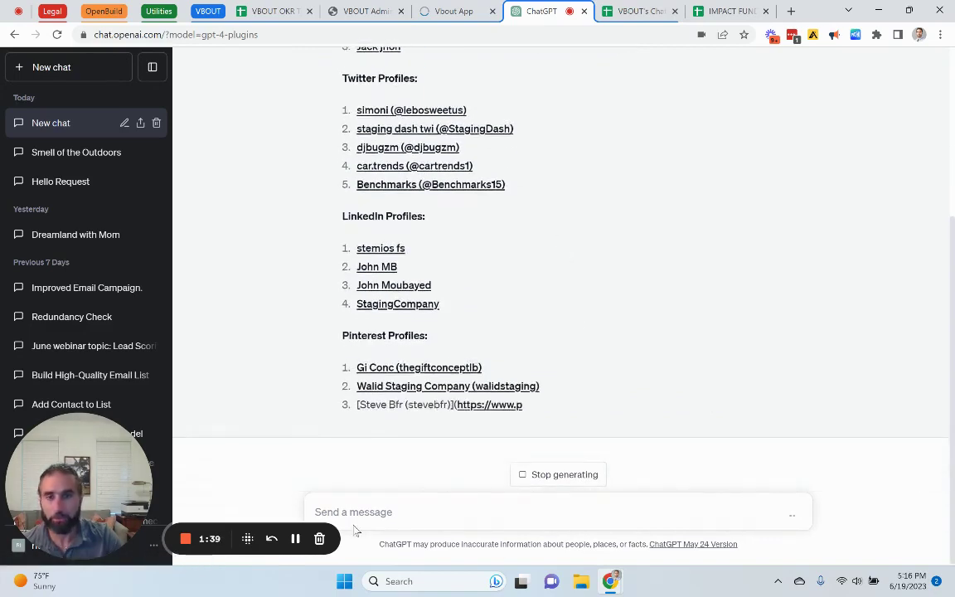
pyautogui.click(551, 474)
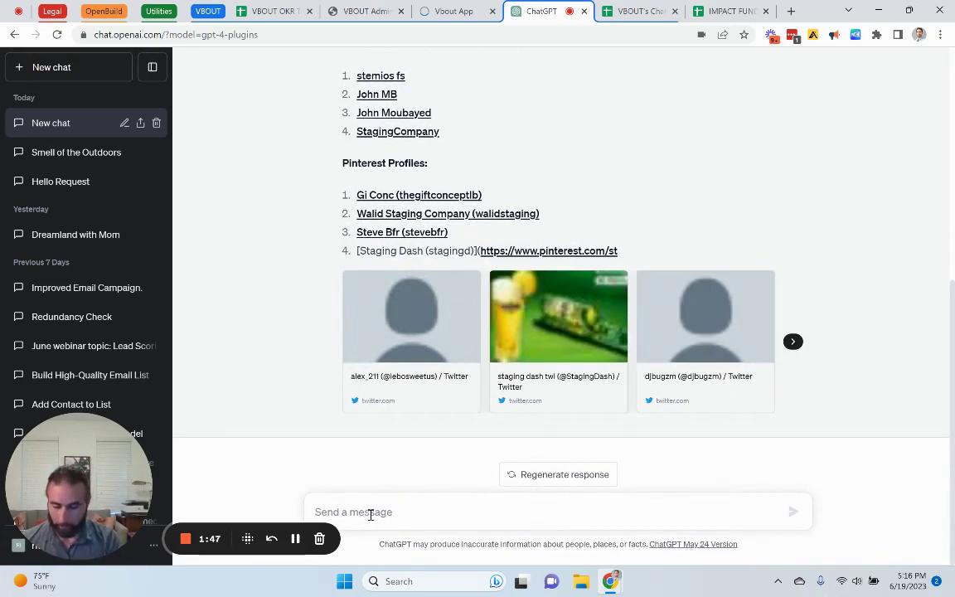
# Draft a prompt to schedule 5 money-making tip posts over 5 weeks on GXIN PEN, 4 hashtags each
pyautogui.write('Schedule')
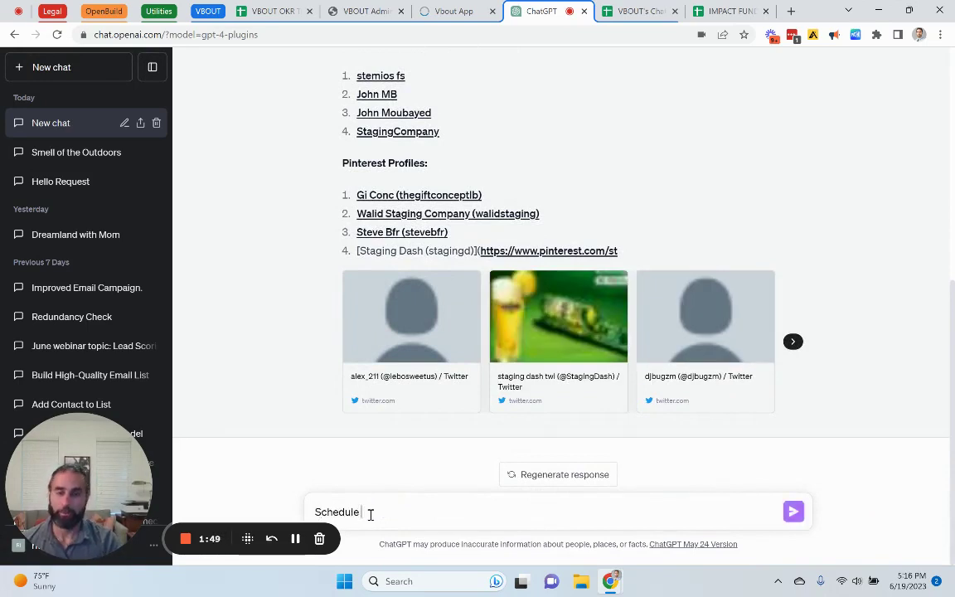
pyautogui.write(' 5 posts ')
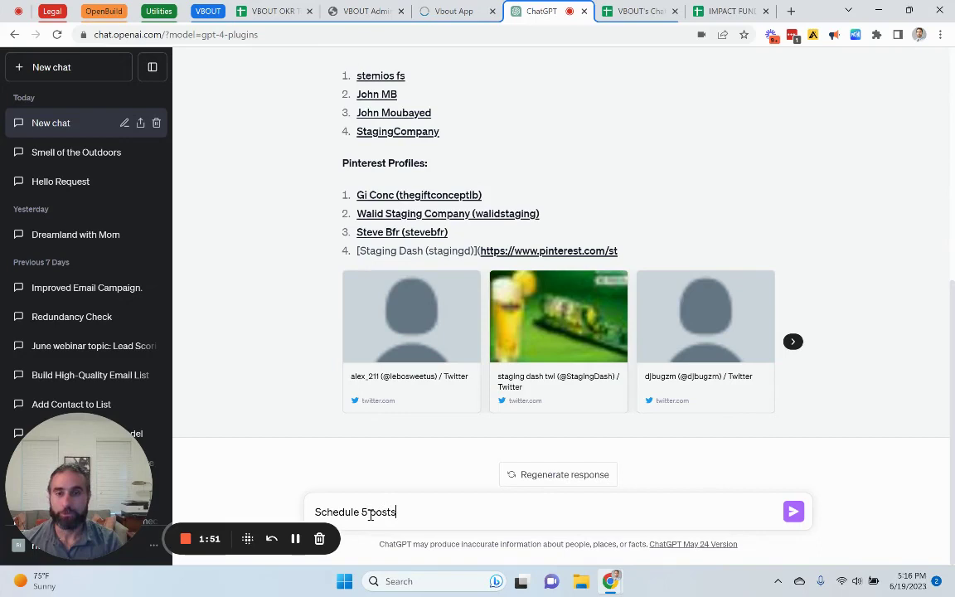
pyautogui.write('over th')
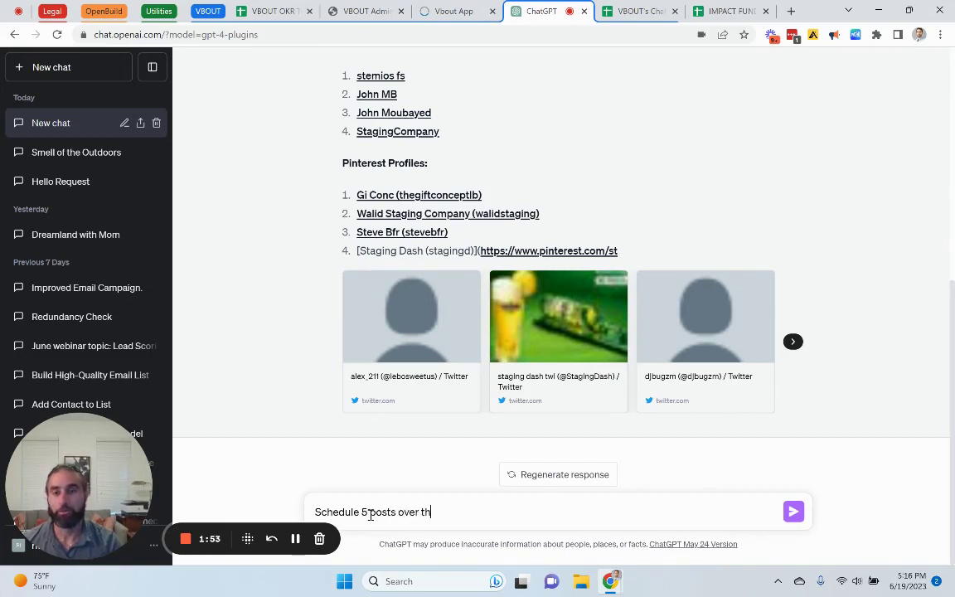
pyautogui.write('e next 5')
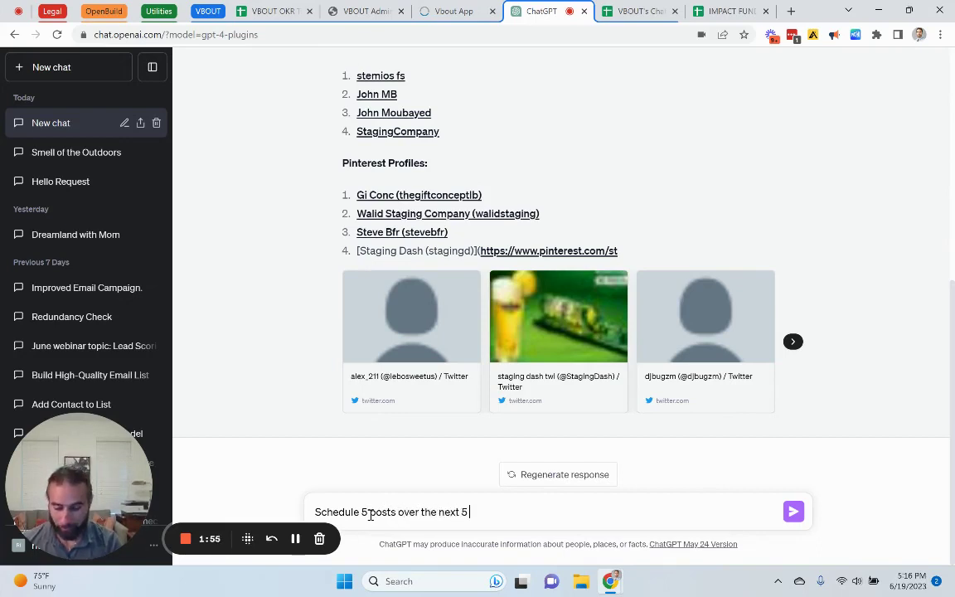
pyautogui.write(' weeks')
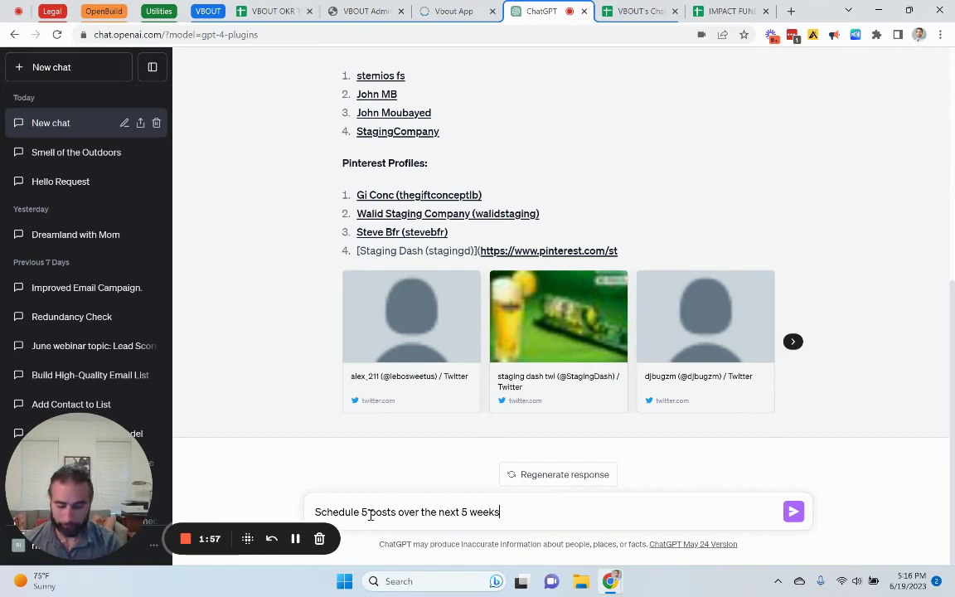
pyautogui.write(' at random times.')
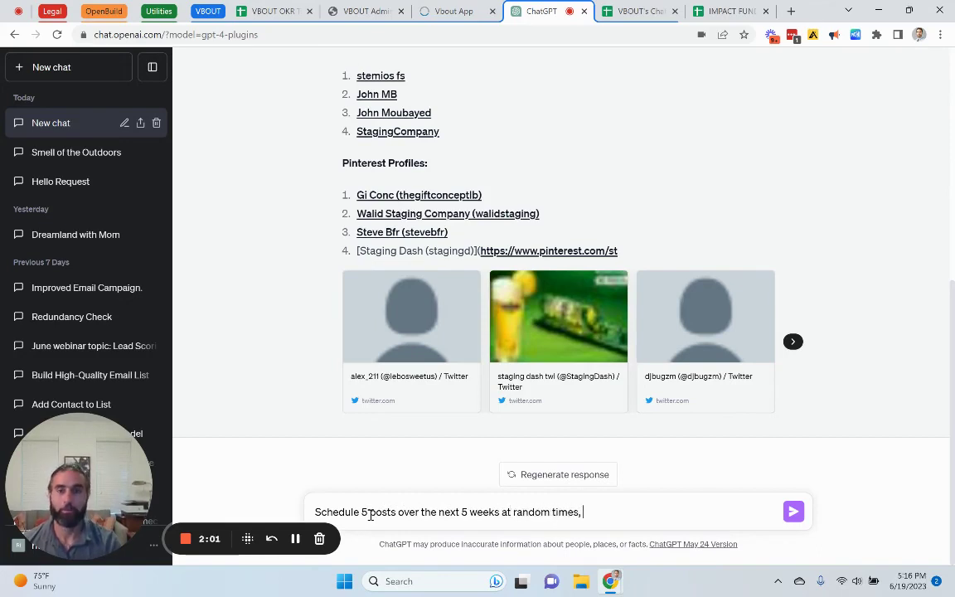
pyautogui.write(' about ')
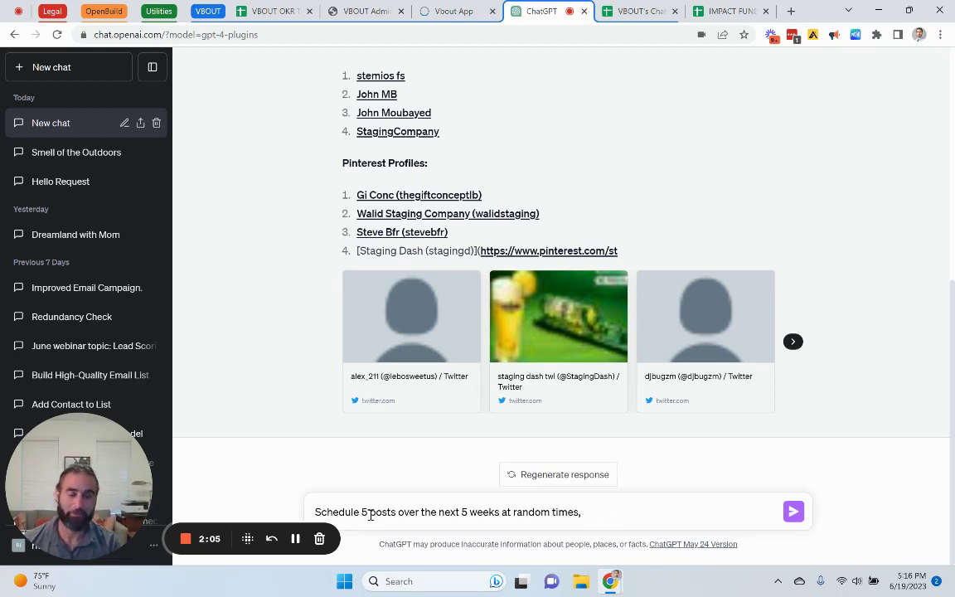
pyautogui.write(' to ')
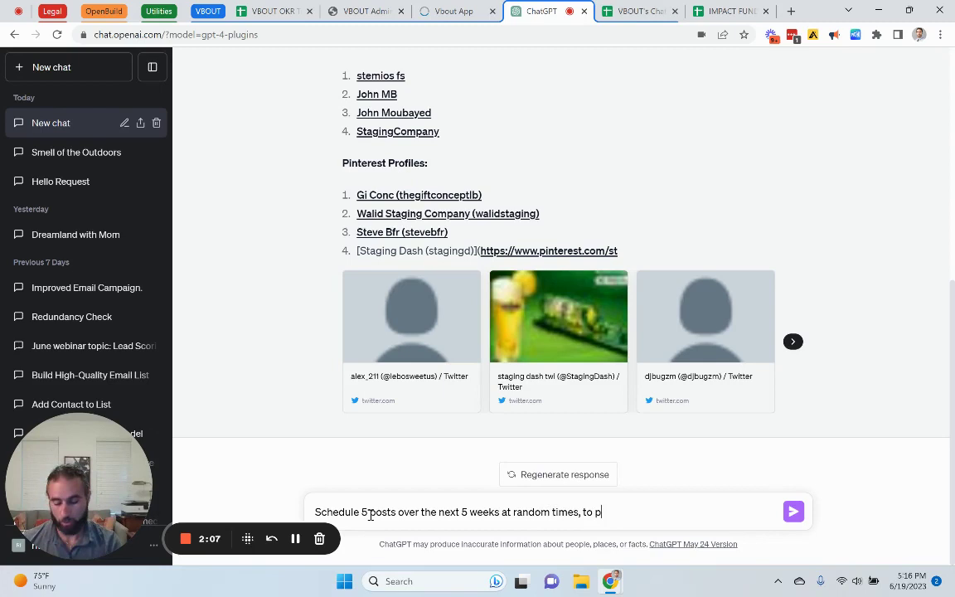
pyautogui.write('facebook progf')
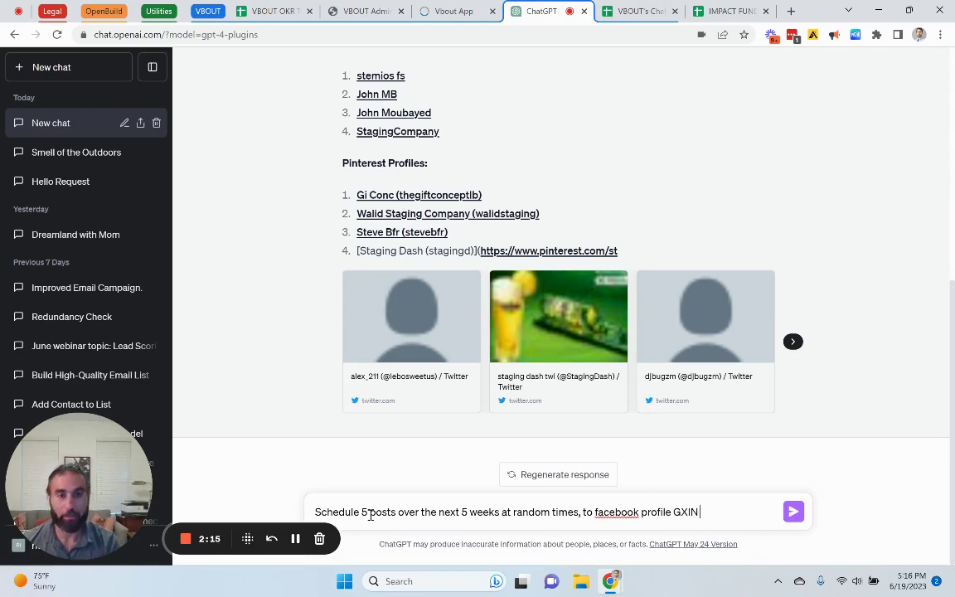
pyautogui.write('PEN')
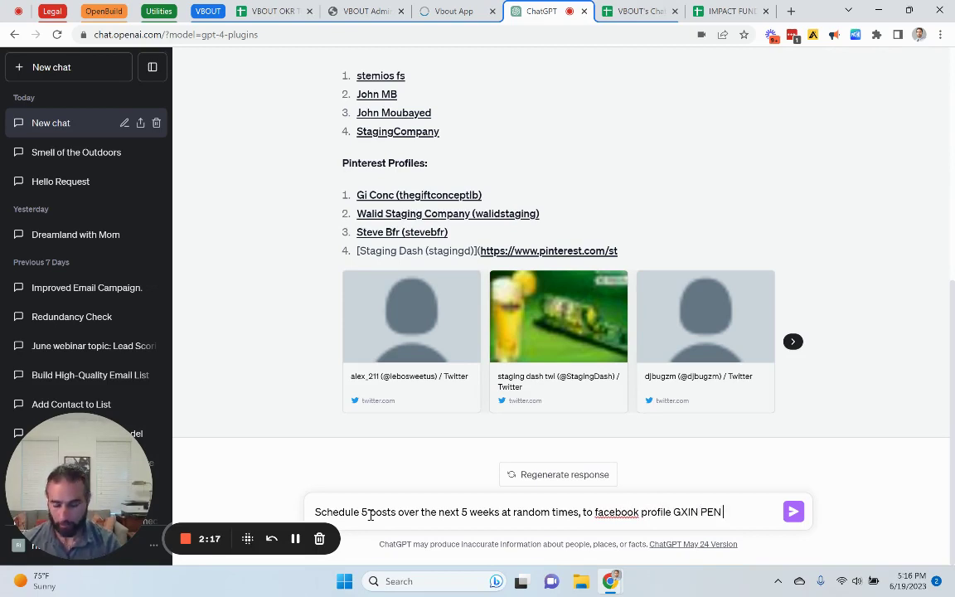
pyautogui.write(' and talk about ')
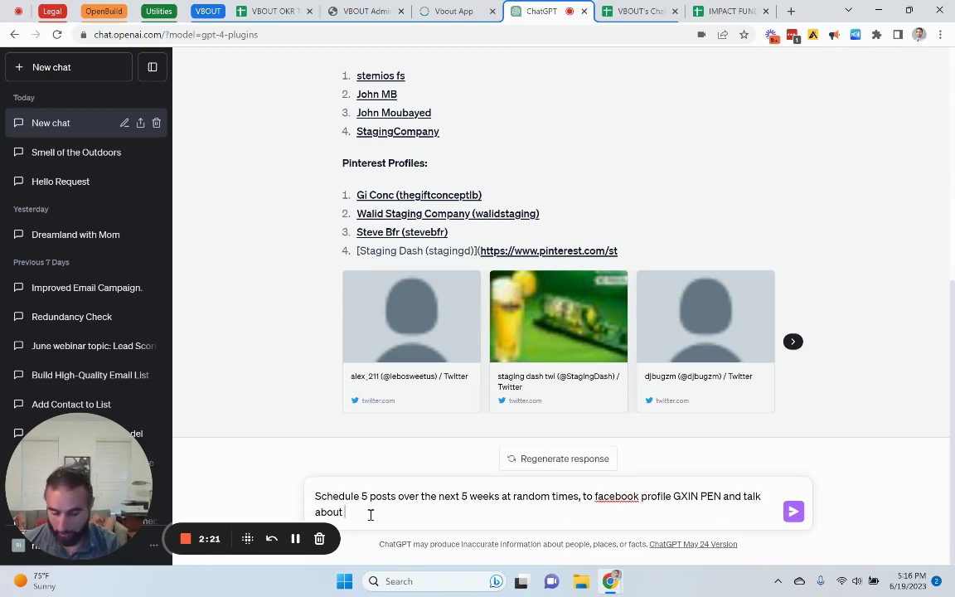
pyautogui.write('money maki')
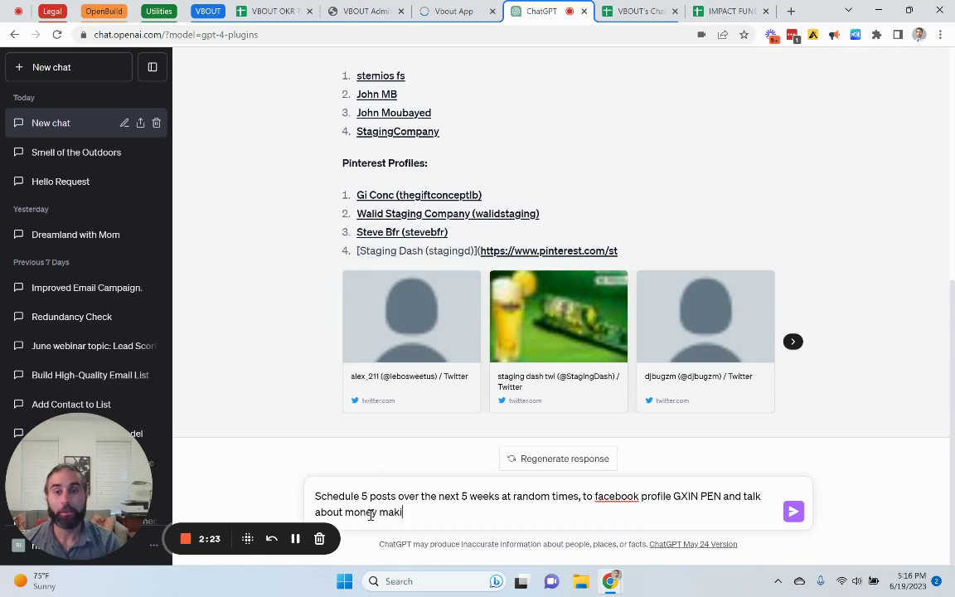
pyautogui.write('ng tips with ')
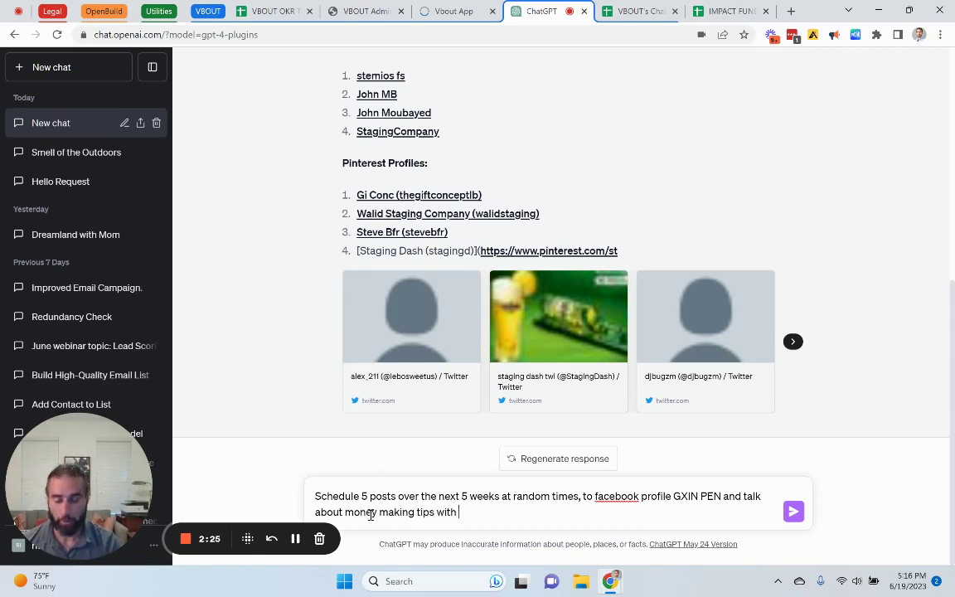
pyautogui.write('4 hashtags each')
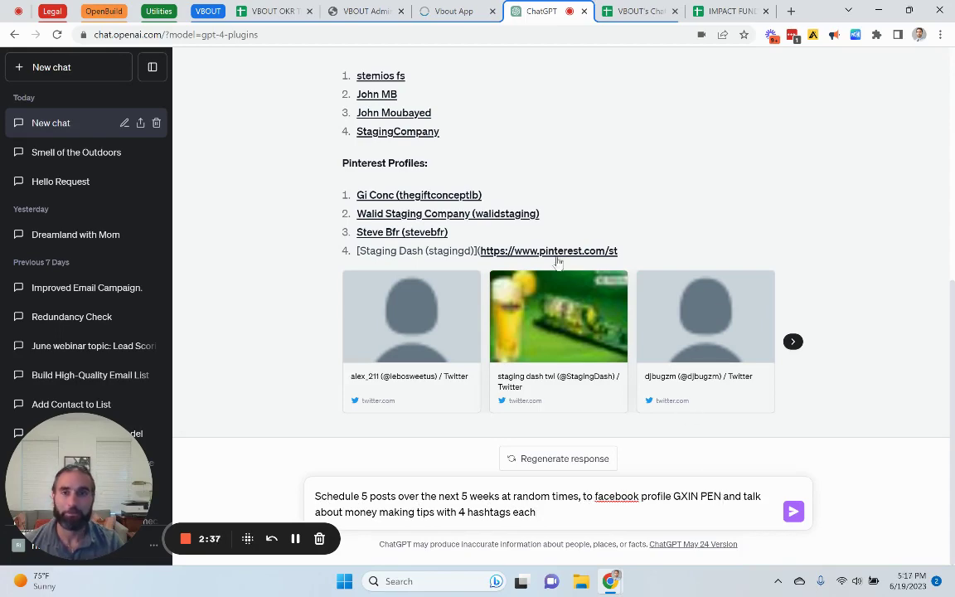
pyautogui.scroll(10, 557, 257)
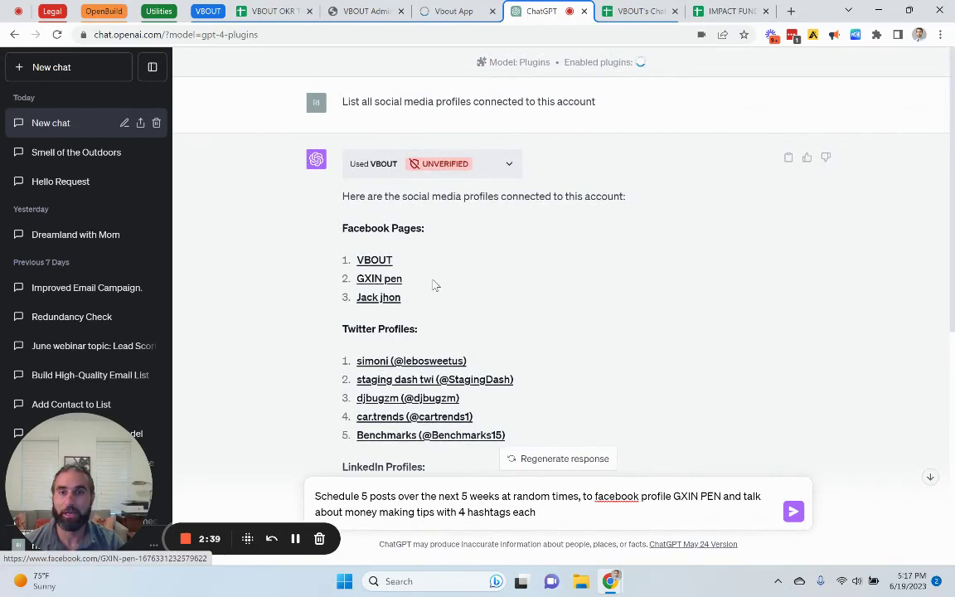
pyautogui.scroll(-5, 433, 284)
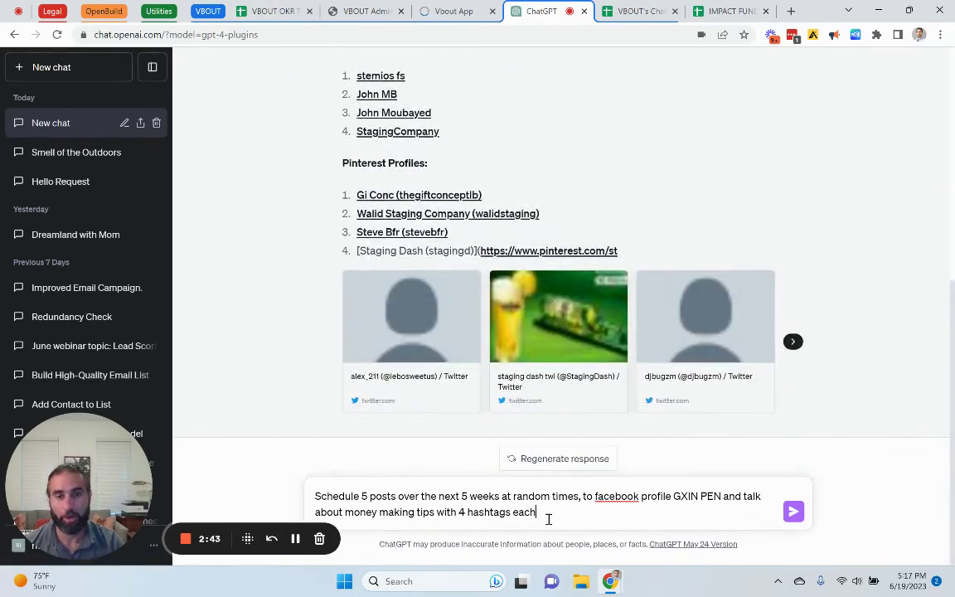
# Send the scheduling prompt and briefly inspect the request VBOUT received
pyautogui.click(793, 512)
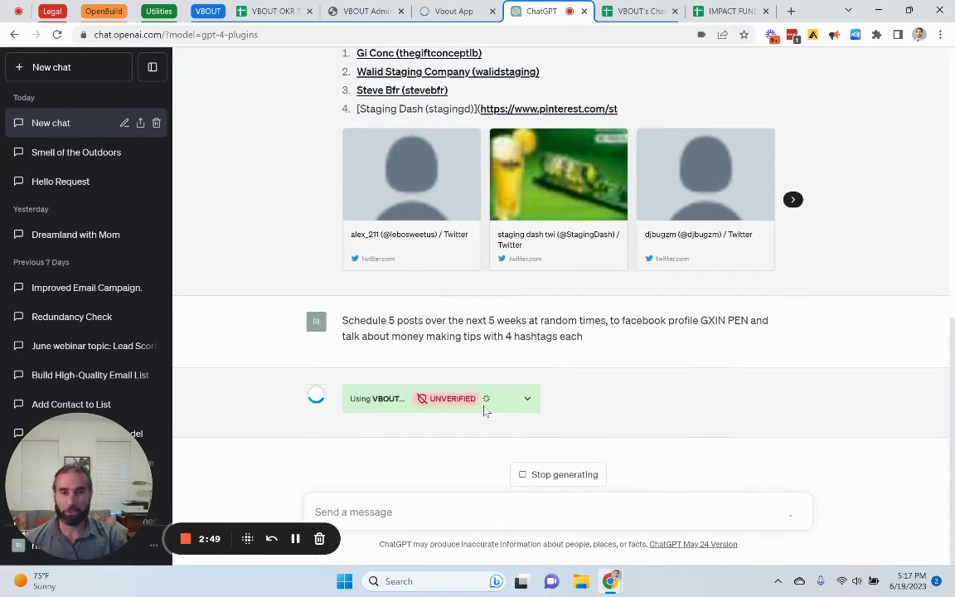
pyautogui.click(529, 400)
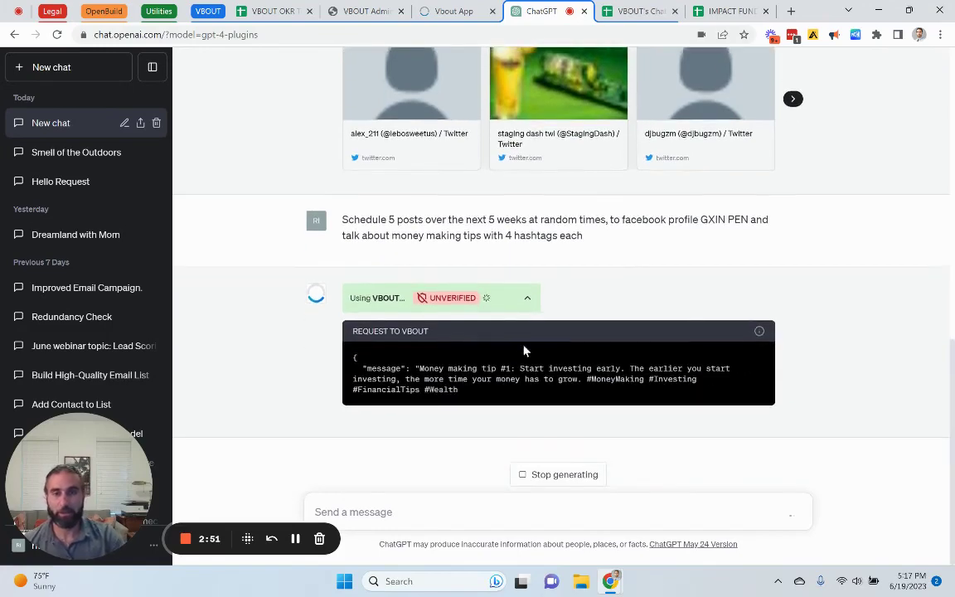
pyautogui.click(527, 285)
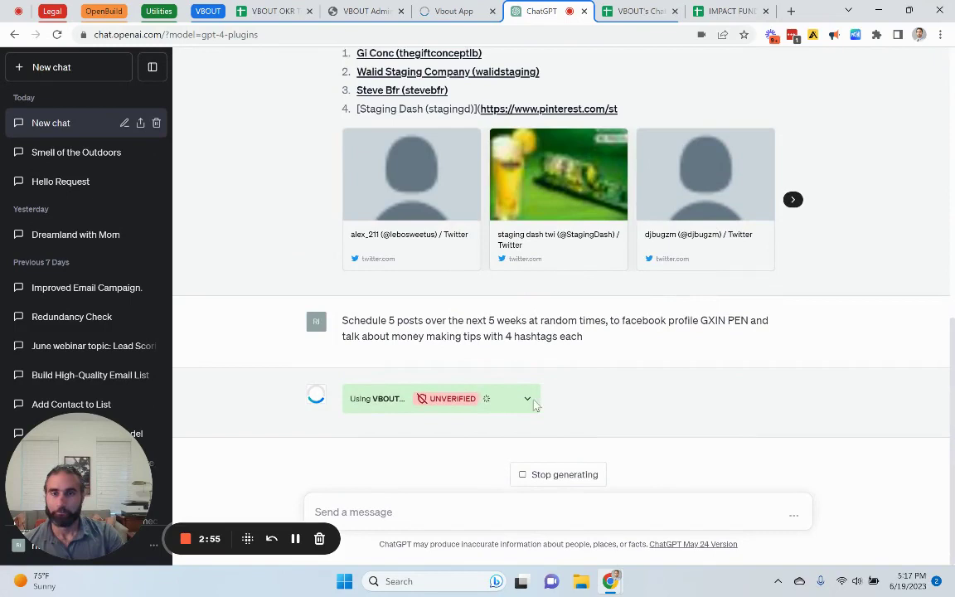
pyautogui.moveTo(467, 17)
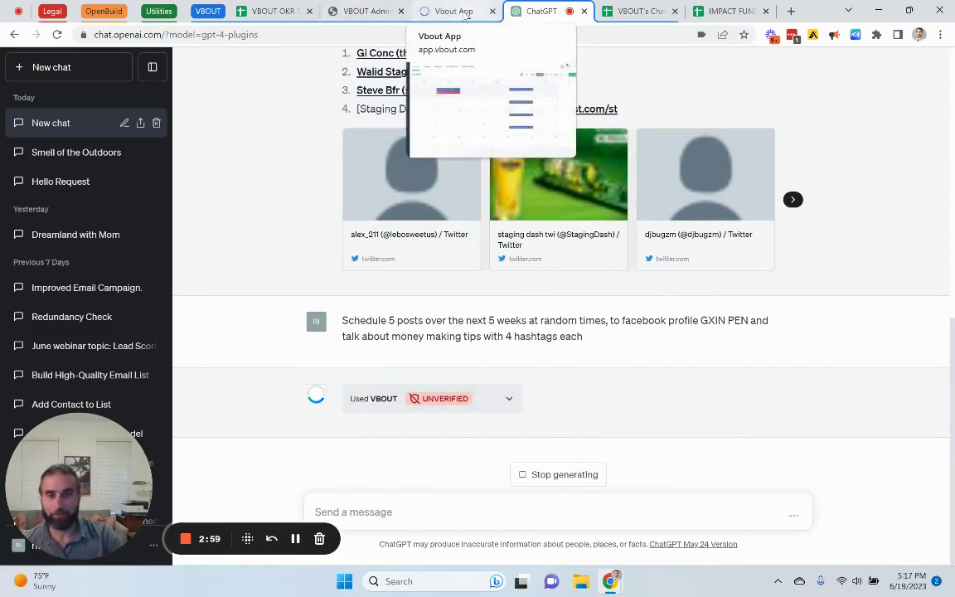
# Show June 2023 on the VBOUT calendar and reload it to load the new posts
pyautogui.click(466, 13)
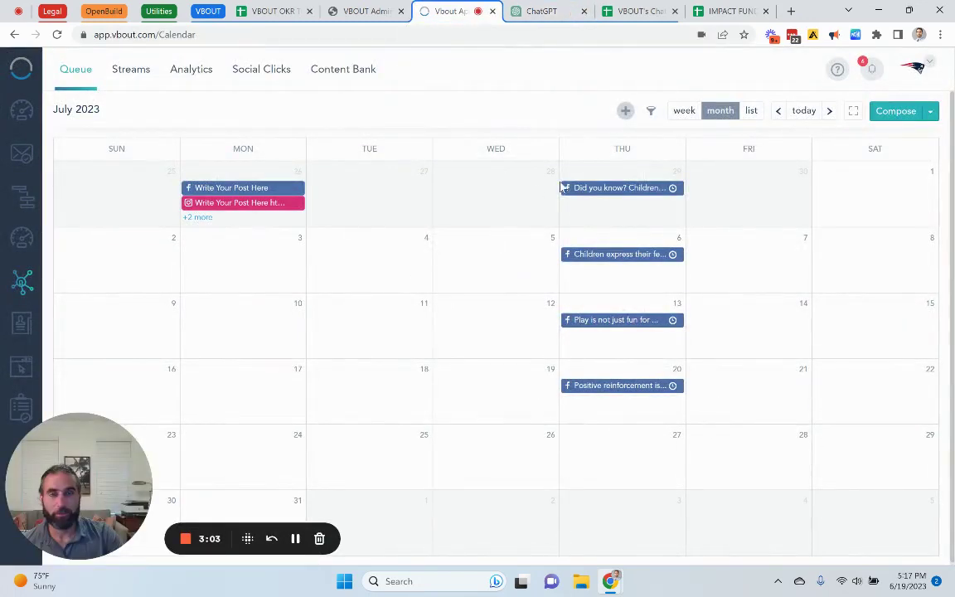
pyautogui.click(778, 114)
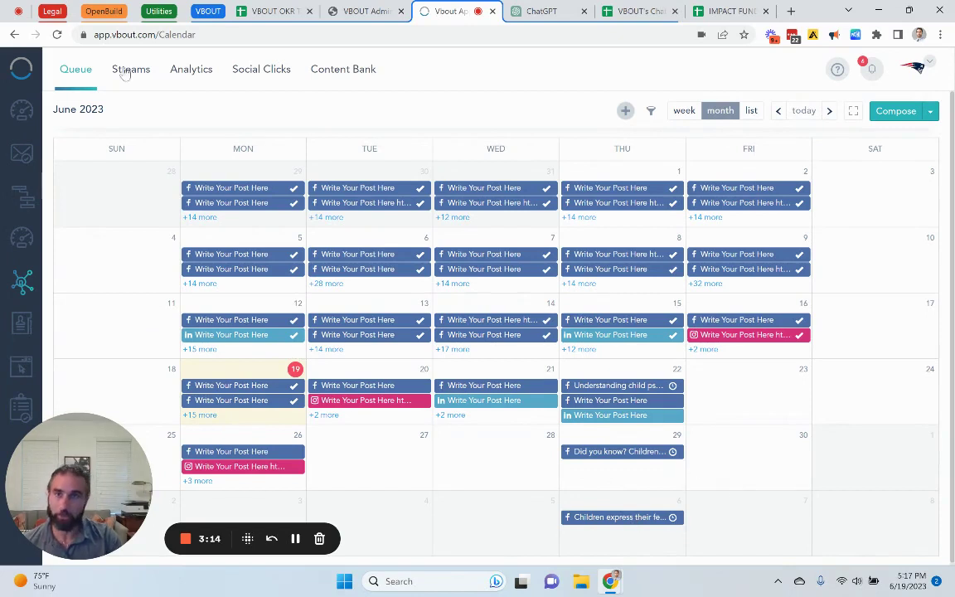
pyautogui.click(57, 34)
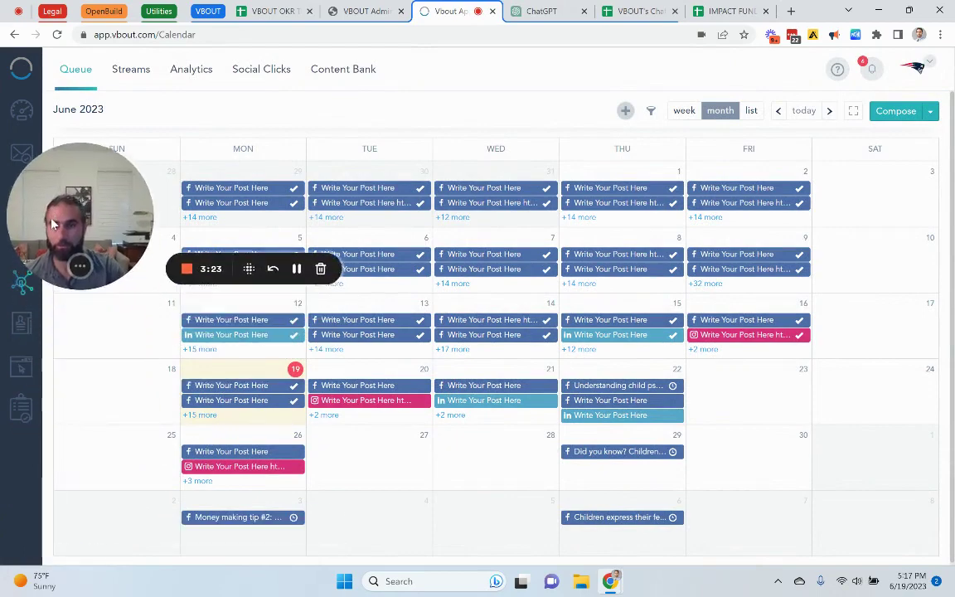
pyautogui.click(227, 517)
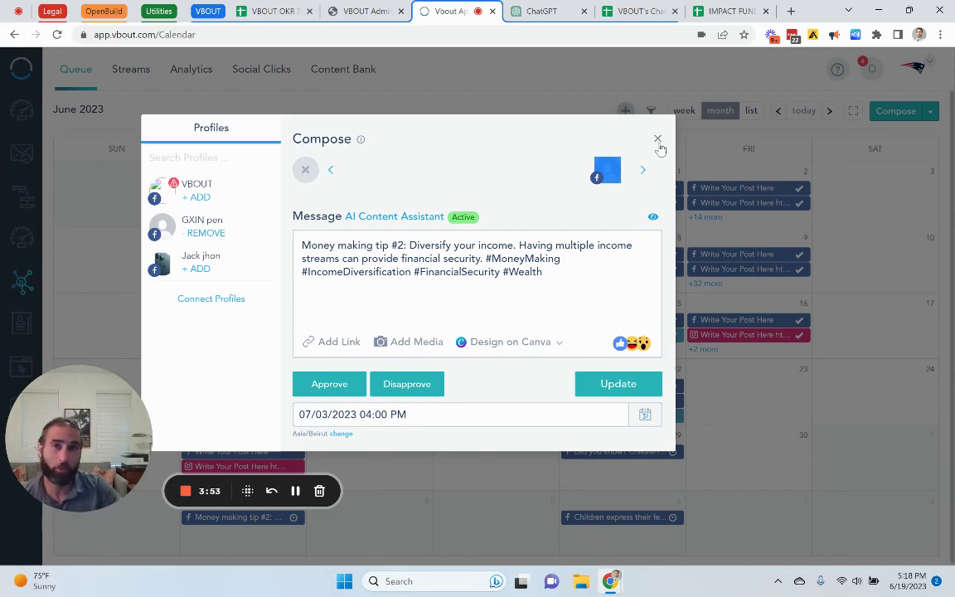
pyautogui.click(658, 141)
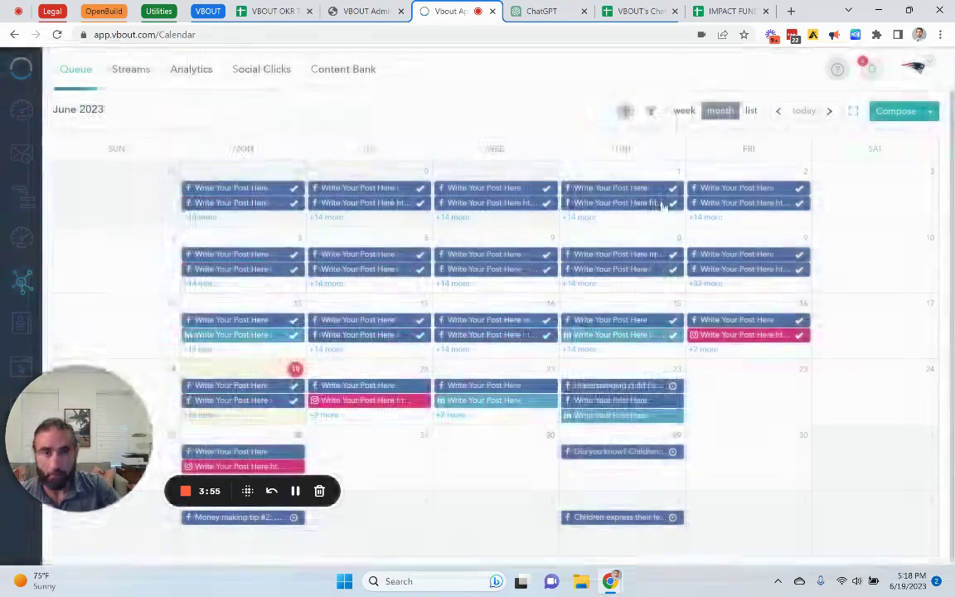
pyautogui.moveTo(99, 378); pyautogui.dragTo(103, 124)
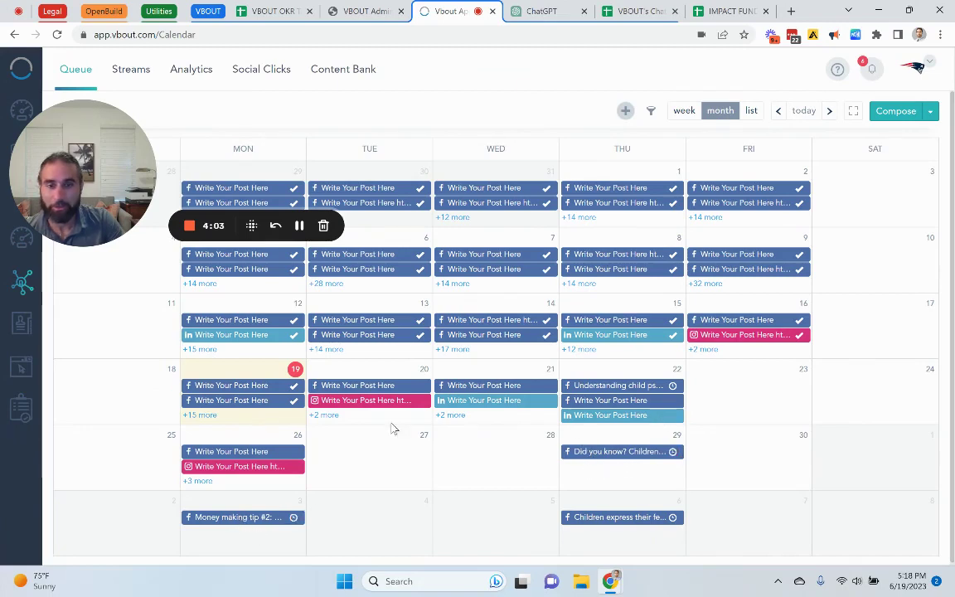
# Review the first scheduled post's details in ChatGPT's VBOUT confirmation
pyautogui.click(543, 11)
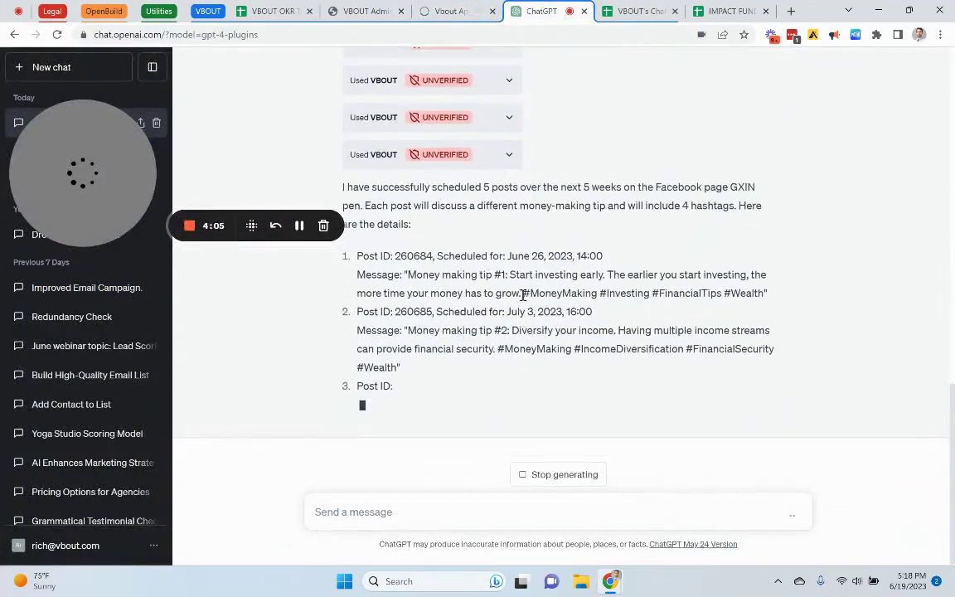
pyautogui.scroll(3, 613, 299)
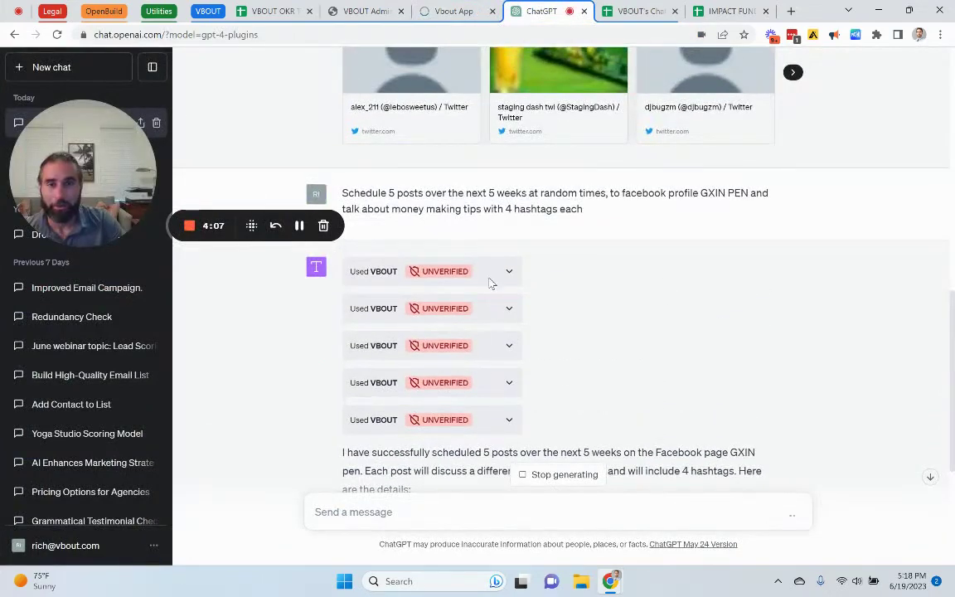
pyautogui.scroll(-3, 571, 354)
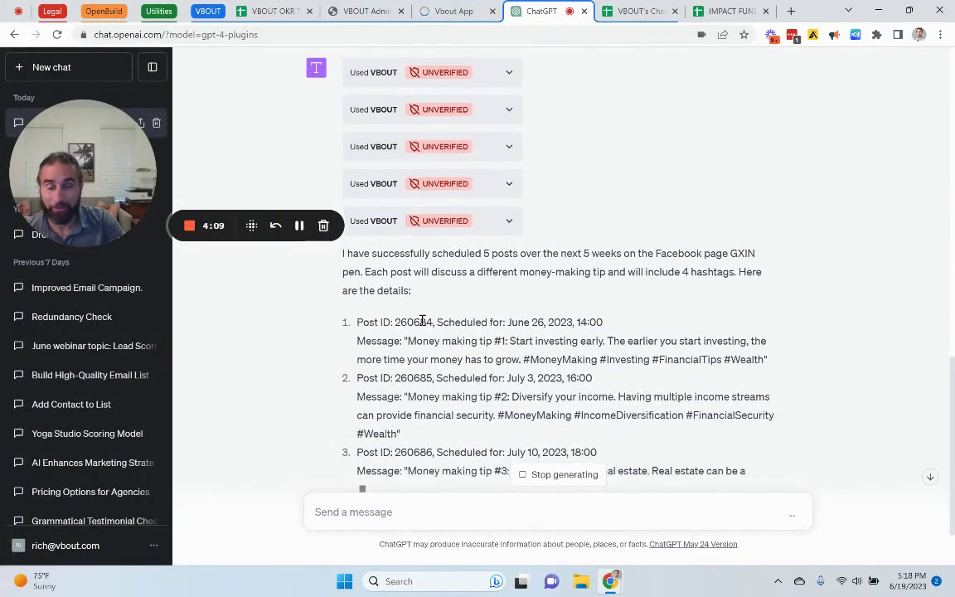
pyautogui.moveTo(369, 323); pyautogui.dragTo(516, 323)
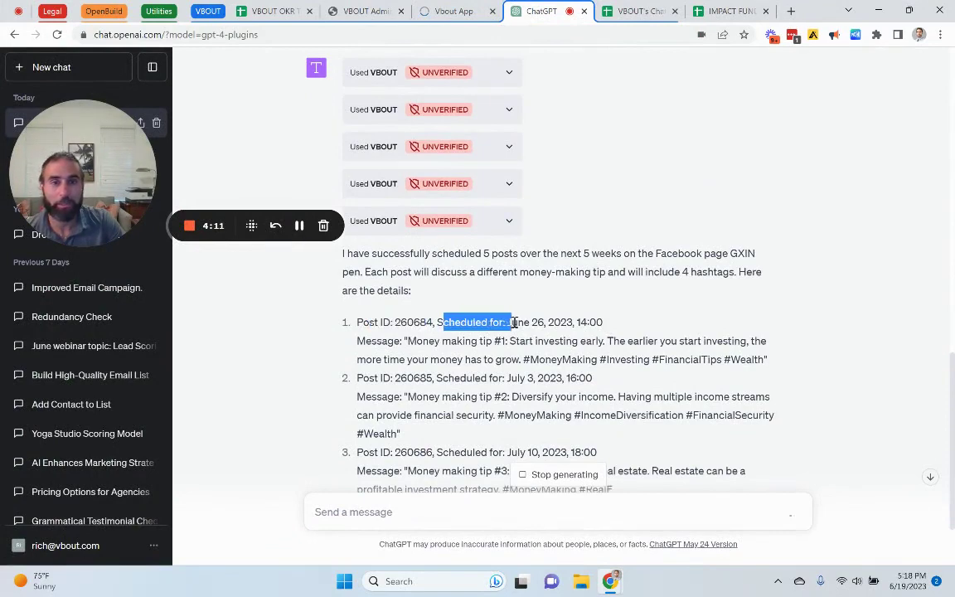
# Check the scheduled times of the remaining posts, then reload the VBOUT calendar
pyautogui.scroll(-1, 572, 332)
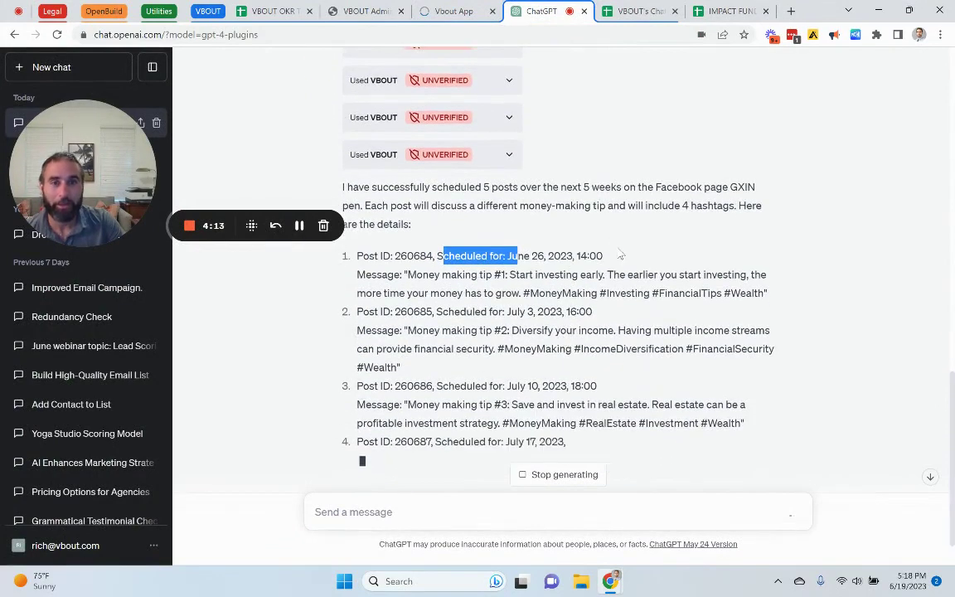
pyautogui.moveTo(602, 256); pyautogui.dragTo(575, 256)
pyautogui.moveTo(592, 311); pyautogui.dragTo(556, 311)
pyautogui.moveTo(596, 386); pyautogui.dragTo(547, 386)
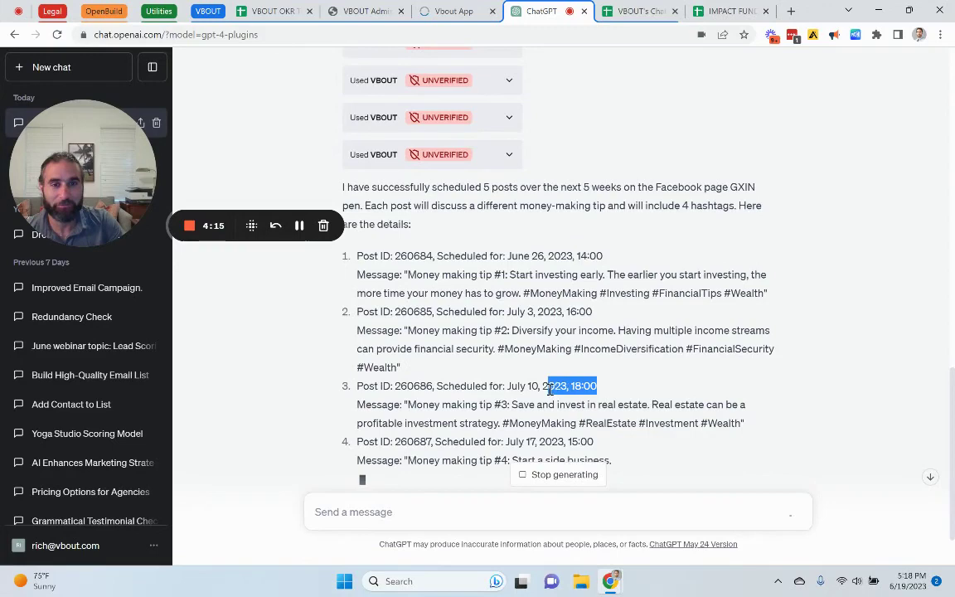
pyautogui.scroll(-2, 593, 377)
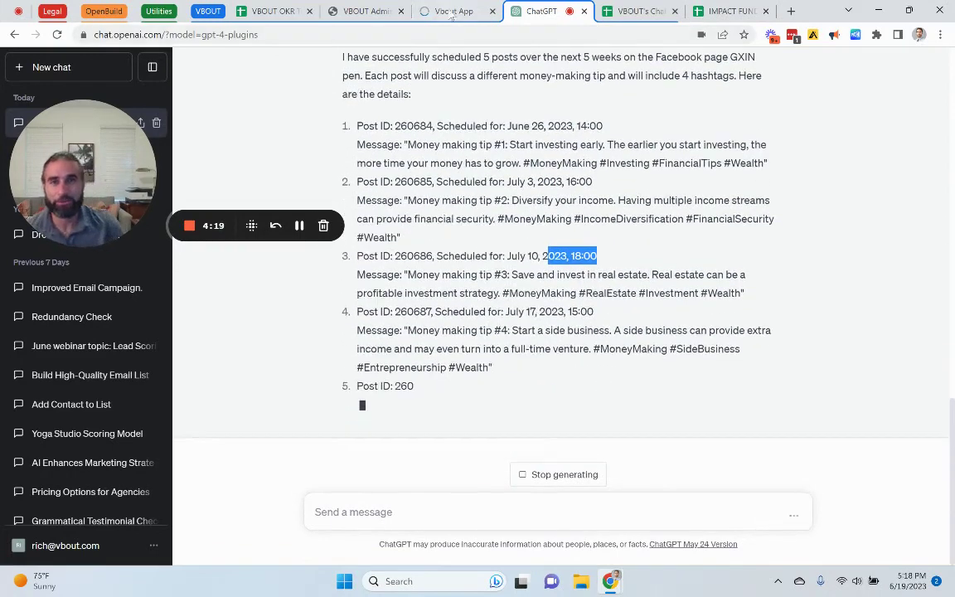
pyautogui.click(454, 11)
pyautogui.click(57, 34)
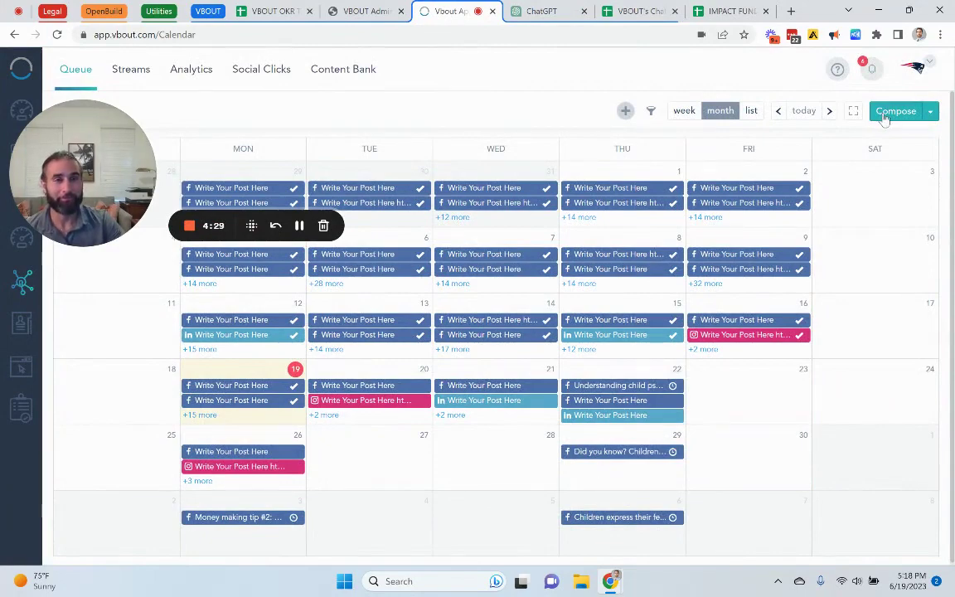
pyautogui.click(875, 113)
pyautogui.click(401, 217)
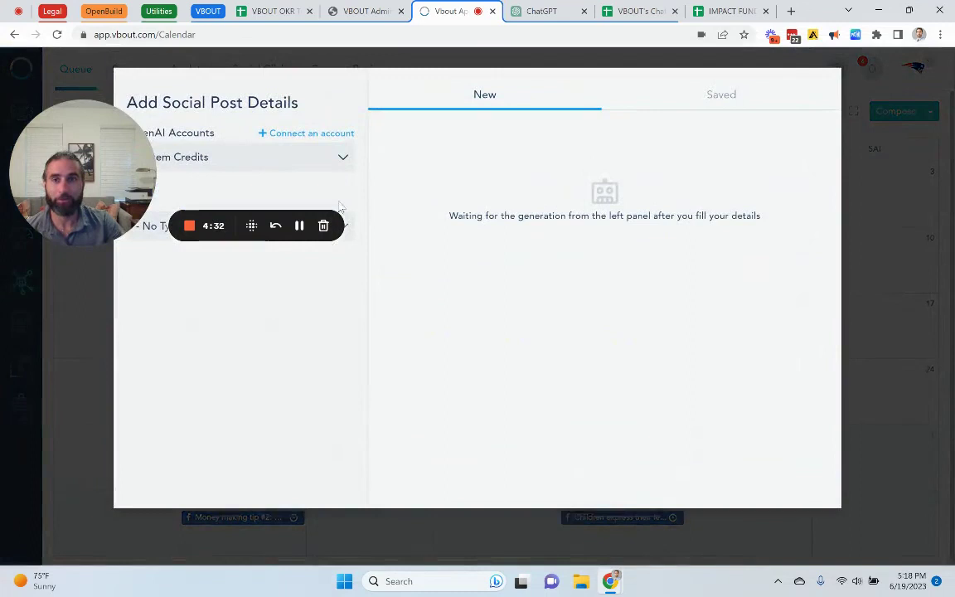
pyautogui.moveTo(48, 148); pyautogui.dragTo(2, 431)
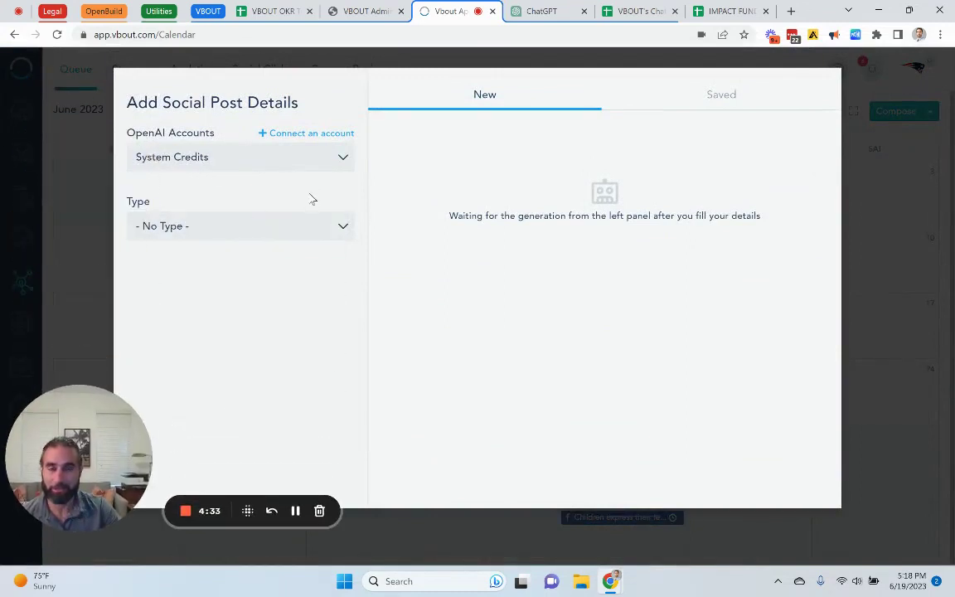
pyautogui.click(874, 205)
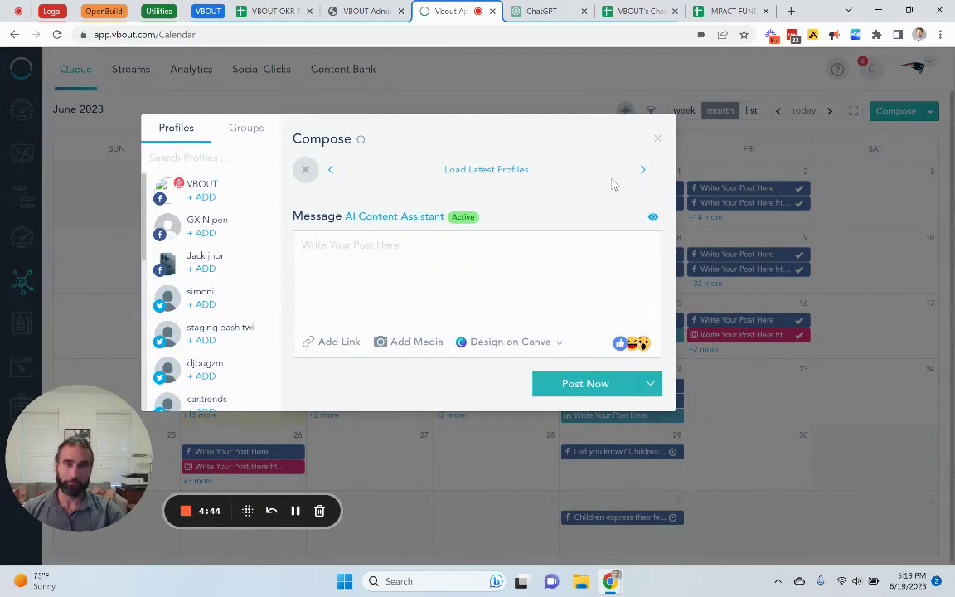
pyautogui.click(656, 141)
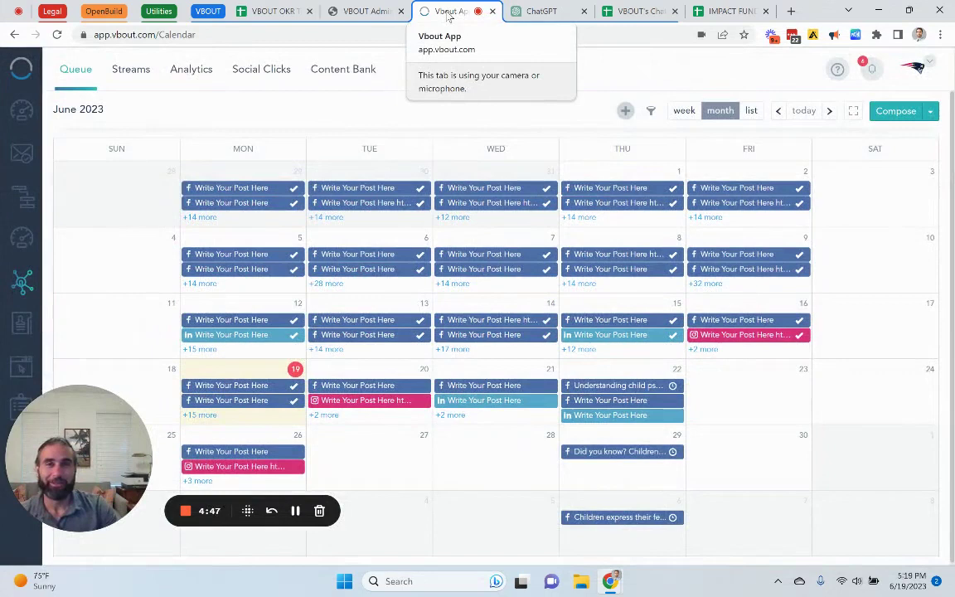